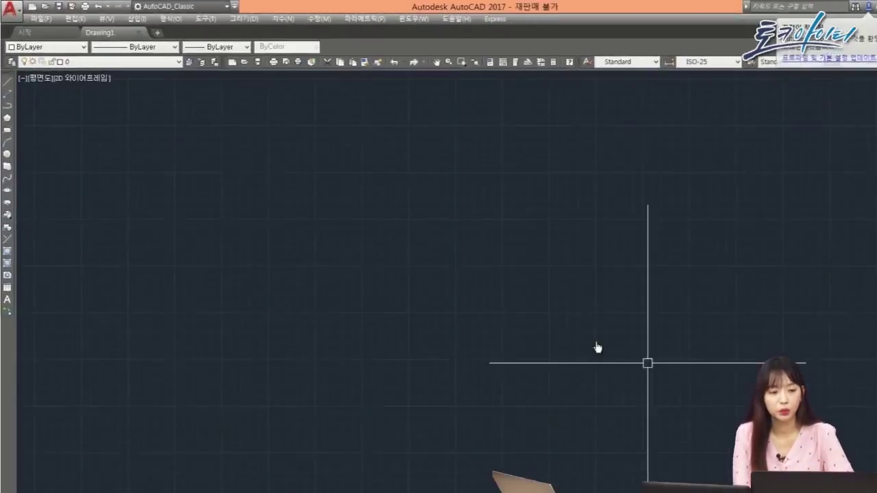
Step: Switch to the 제도 및 주석 workspace, then back to AutoCAD_Classic
left_click(224, 8)
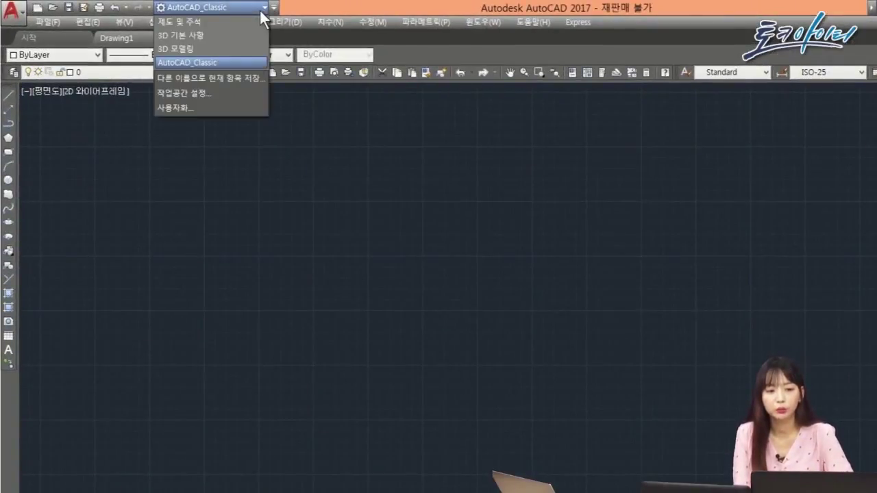
left_click(259, 8)
left_click(259, 8)
left_click(250, 20)
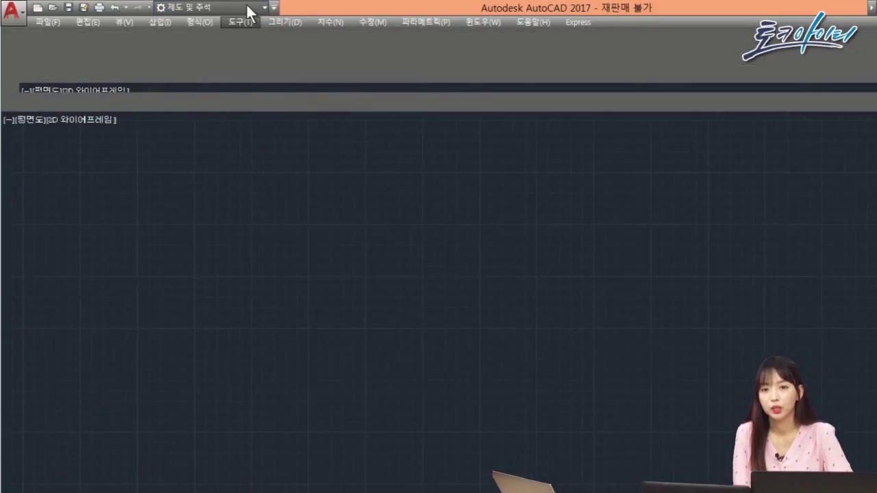
left_click(255, 7)
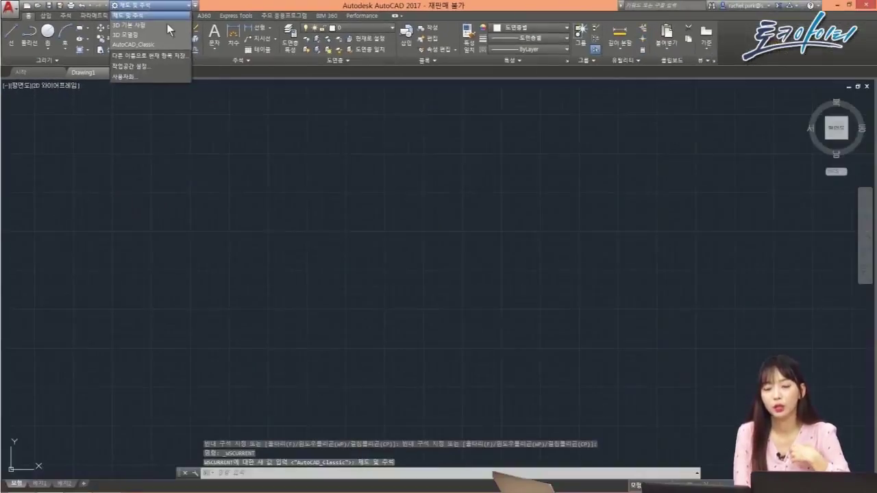
left_click(165, 45)
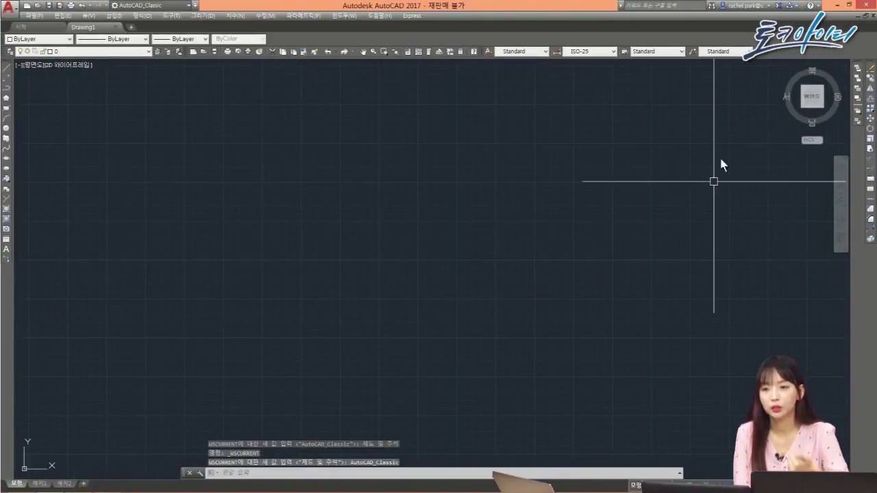
Step: Sign out of the Autodesk account and restore the previous settings
left_click(745, 6)
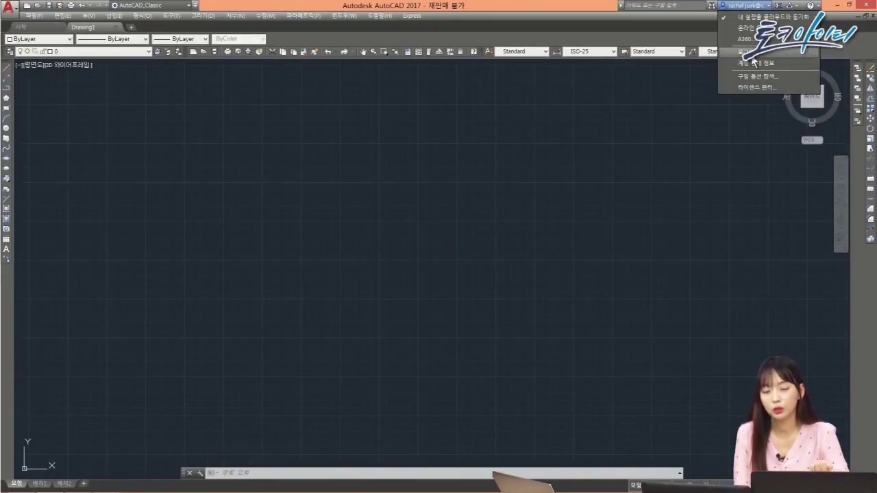
left_click(753, 55)
left_click(459, 264)
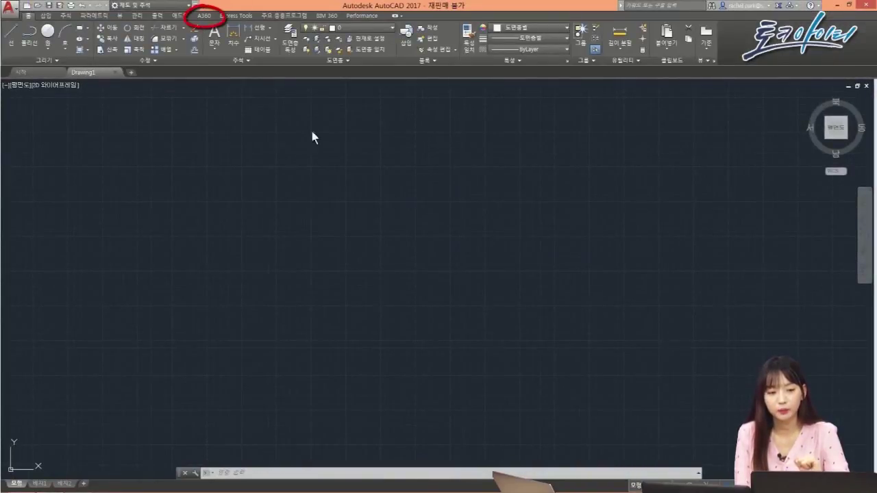
Step: Browse A360 Drive from the A360 tab and open Center.dwg
left_click(204, 15)
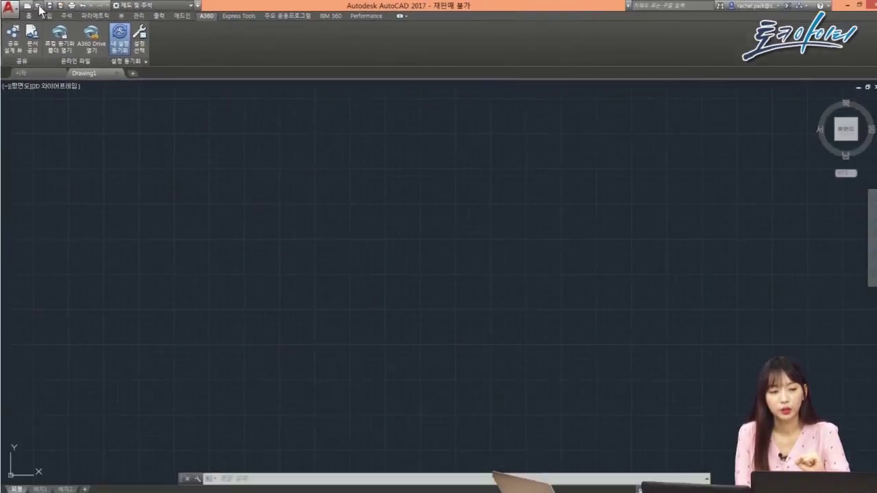
left_click(37, 6)
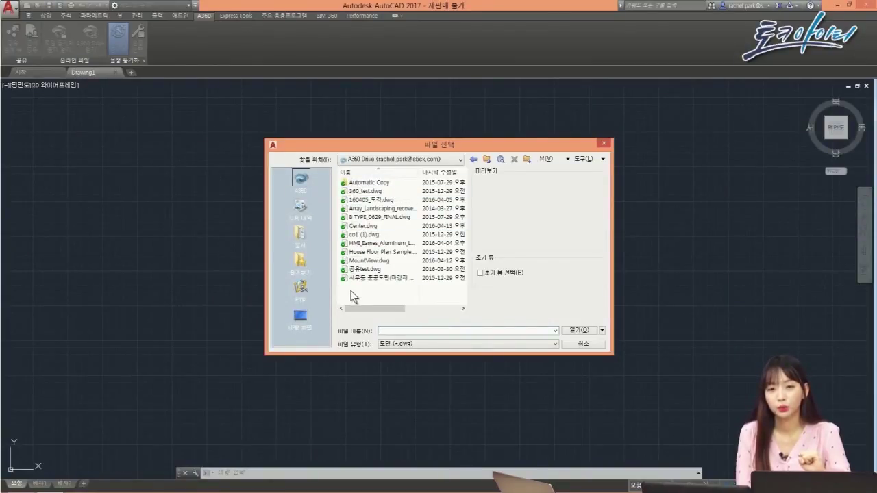
left_click(363, 225)
left_click(586, 333)
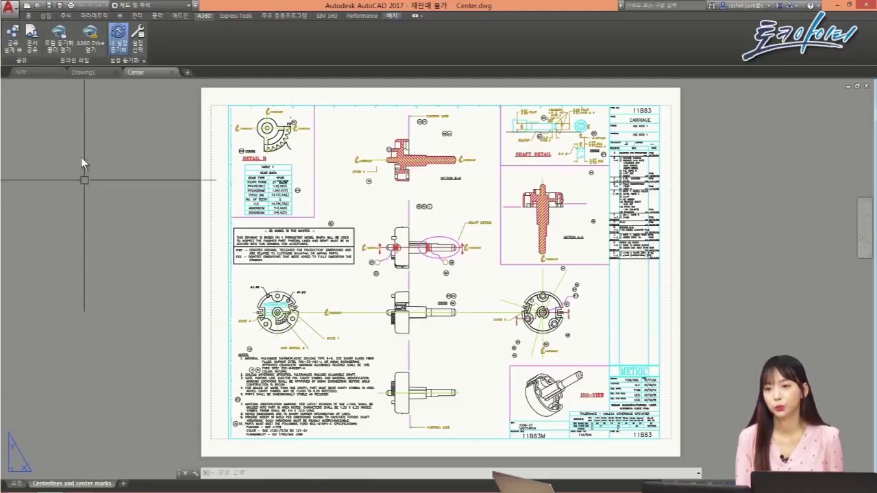
Step: Share the design view of Center.dwg, publishing it and viewing it in the browser now
left_click(20, 45)
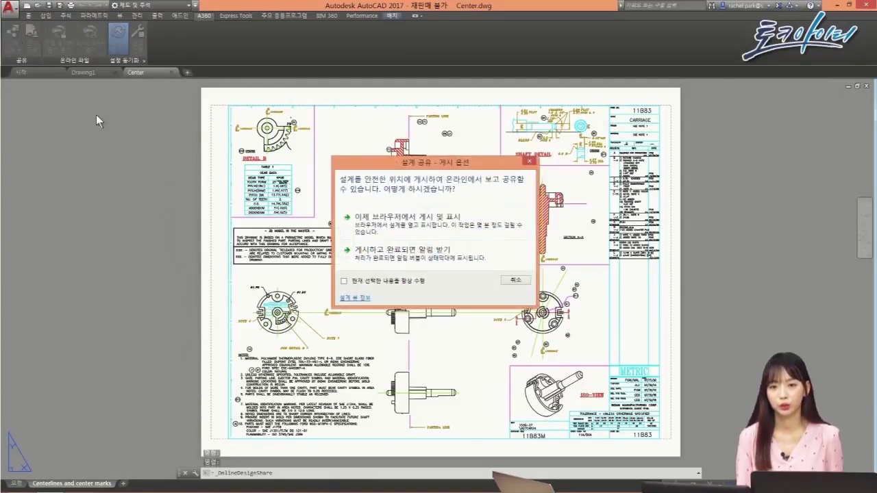
left_click(515, 225)
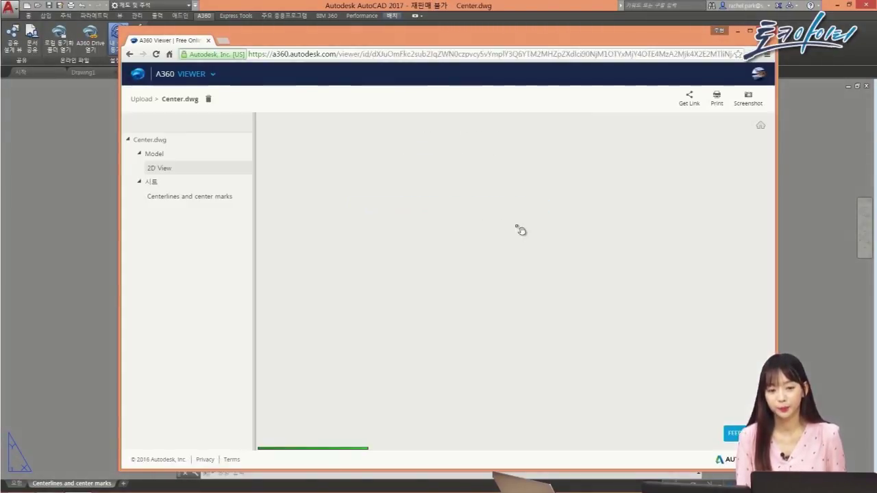
Step: Show the Centerlines and center marks sheet and copy its share link
scroll(521, 233, "up", 3)
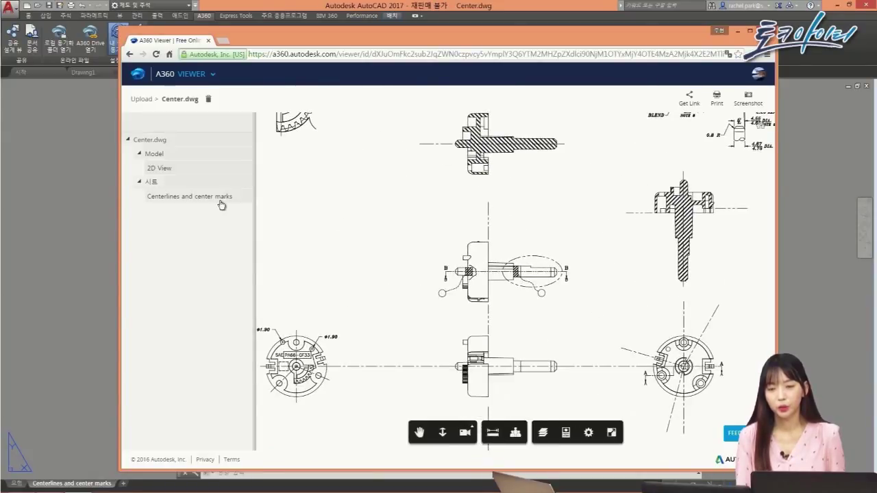
left_click(219, 200)
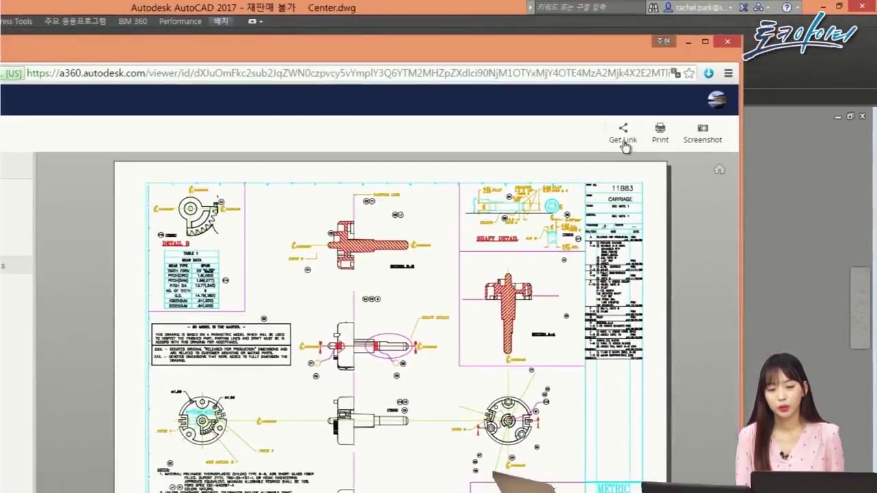
left_click(689, 96)
left_click(493, 136)
left_click(527, 95)
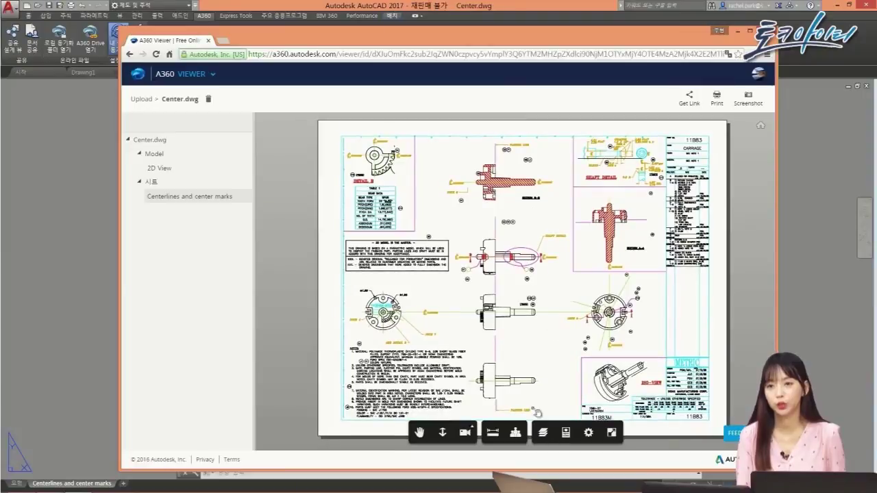
Step: Toggle the AM_VIS and DIM layers in the layer list, then make all layers visible again
left_click(542, 432)
left_click(263, 202)
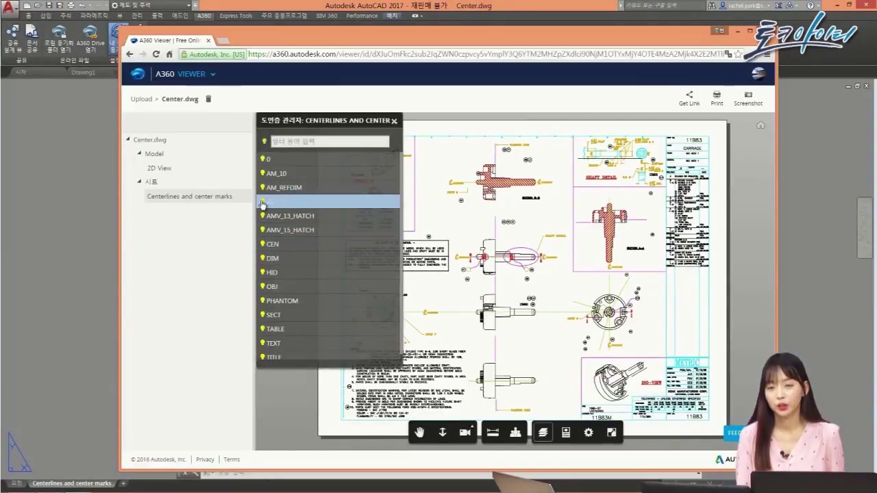
left_click(287, 201)
left_click(280, 259)
left_click(265, 143)
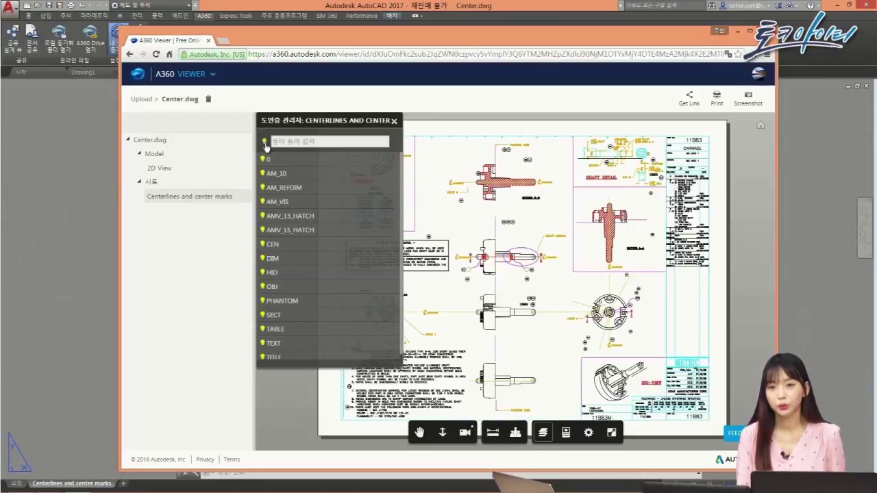
left_click(394, 121)
Step: Start a live review of Center.dwg under the reviewer's name
left_click(515, 432)
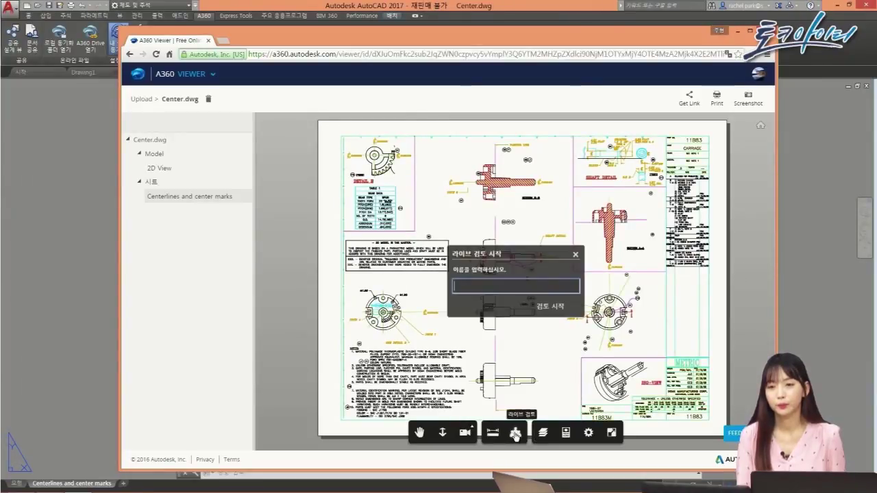
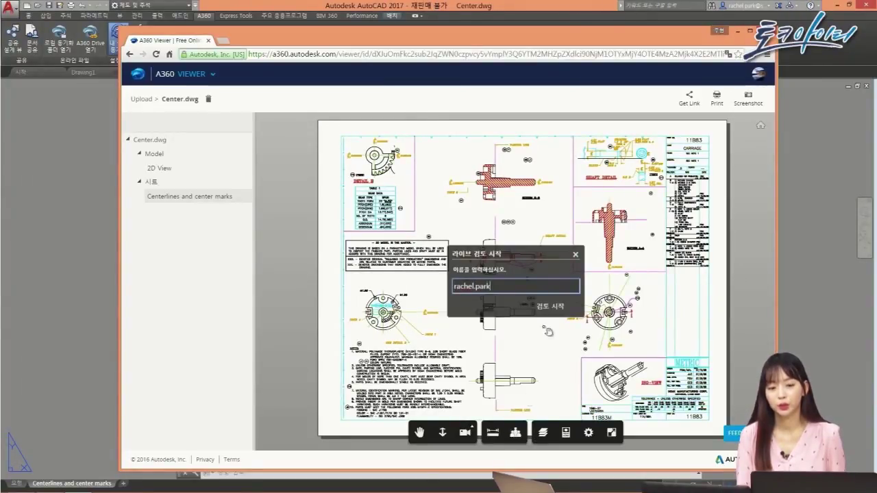
left_click(549, 306)
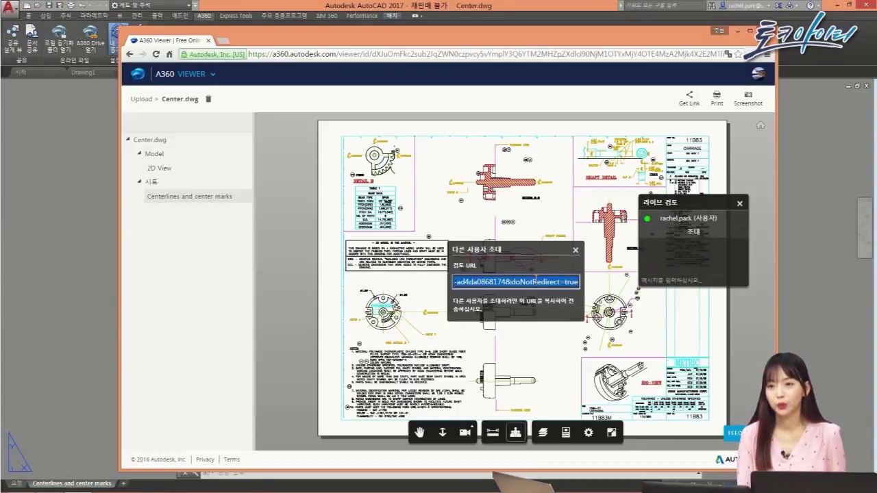
Step: Close the invite and chat panels and the viewer, then open Share Document in AutoCAD
left_click(575, 250)
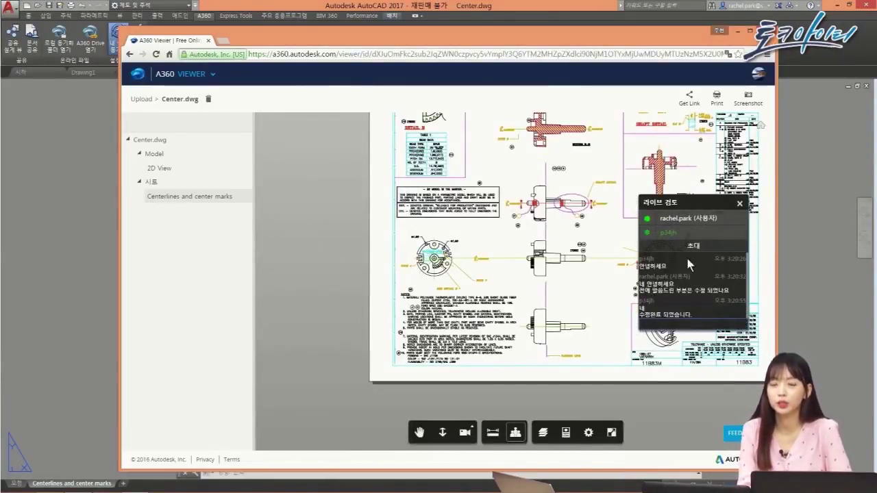
left_click(739, 204)
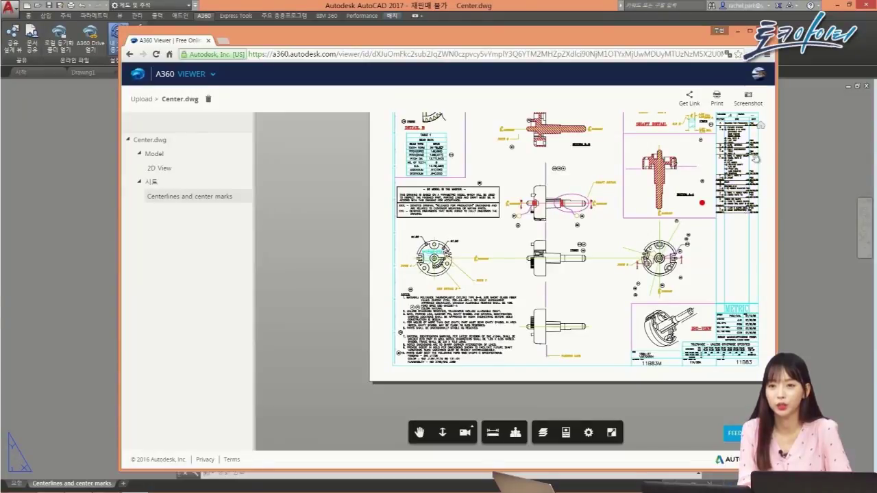
left_click(765, 31)
left_click(32, 38)
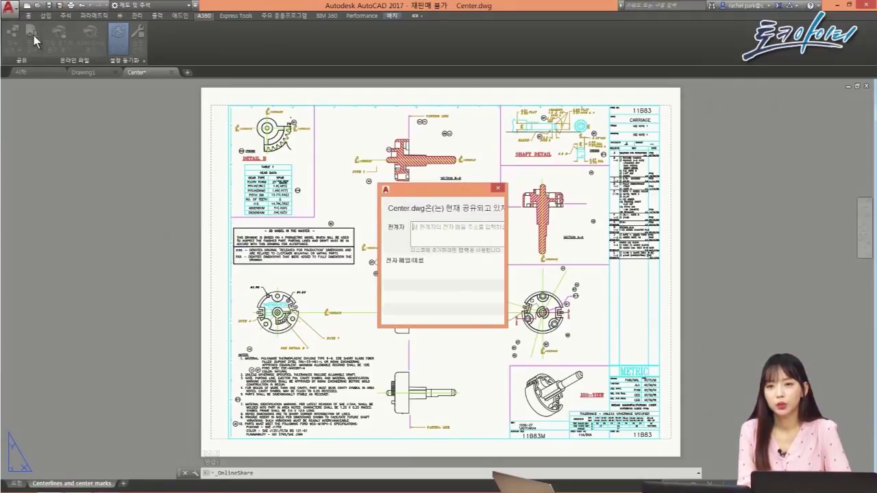
Step: Add three saved contacts as collaborators on Center.dwg
left_click(348, 195)
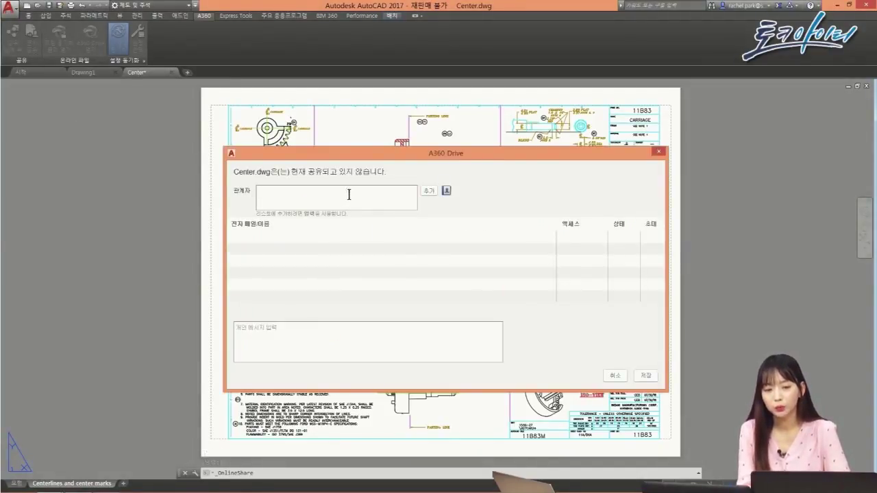
left_click(446, 191)
left_click(463, 207)
left_click(464, 218)
left_click(463, 230)
left_click(493, 250)
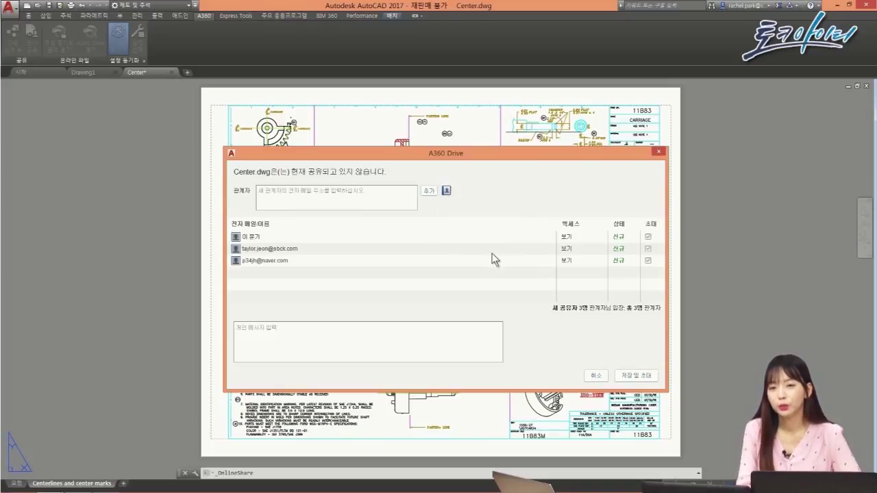
Step: Give the collaborators view-and-download, update, and full access respectively
left_click(601, 236)
left_click(591, 279)
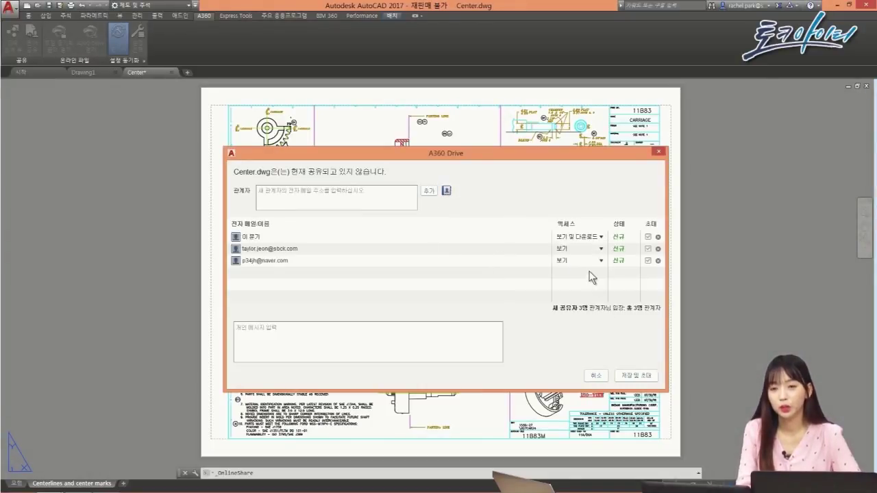
left_click(601, 249)
left_click(587, 306)
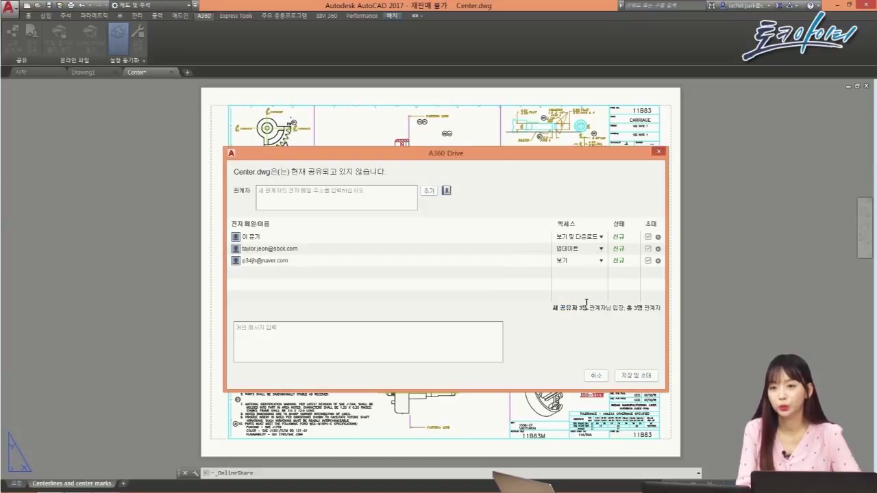
left_click(601, 261)
left_click(561, 333)
Step: Add the message '도면 확인 바랍니다.' and send the invitations with Save & Invite
left_click(480, 335)
type("도면 확인 바랍니다")
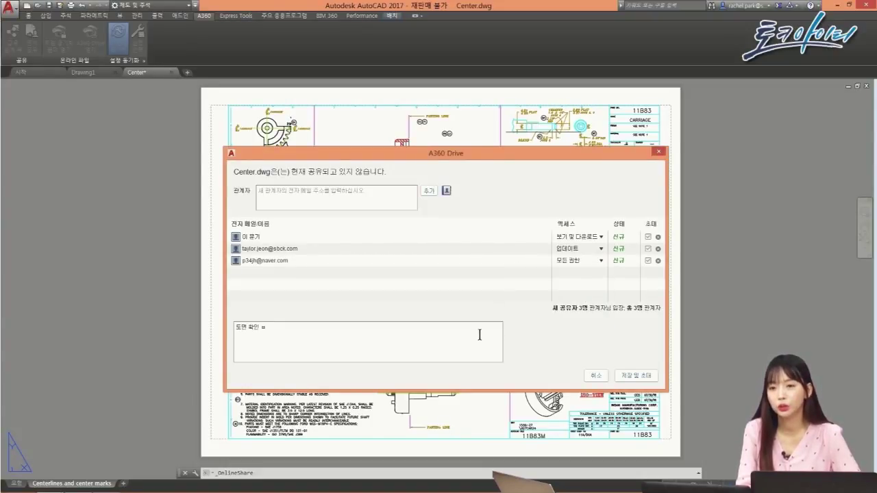
type(".")
left_click(629, 377)
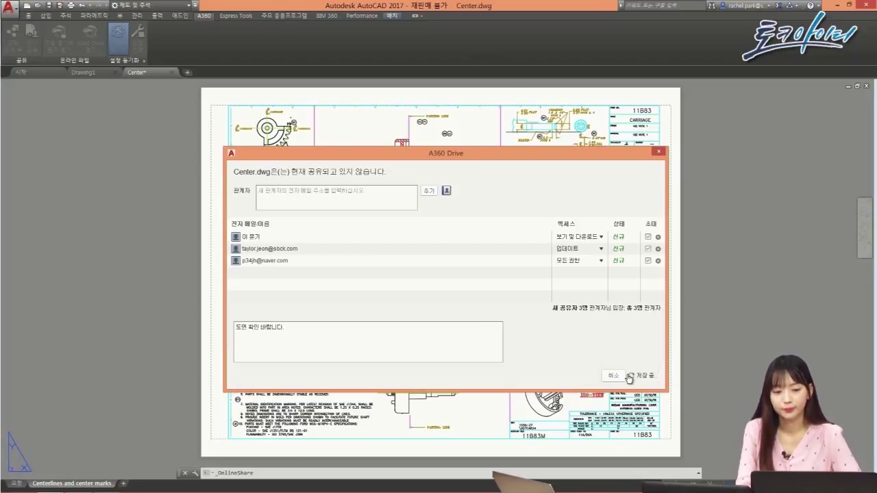
left_click(651, 314)
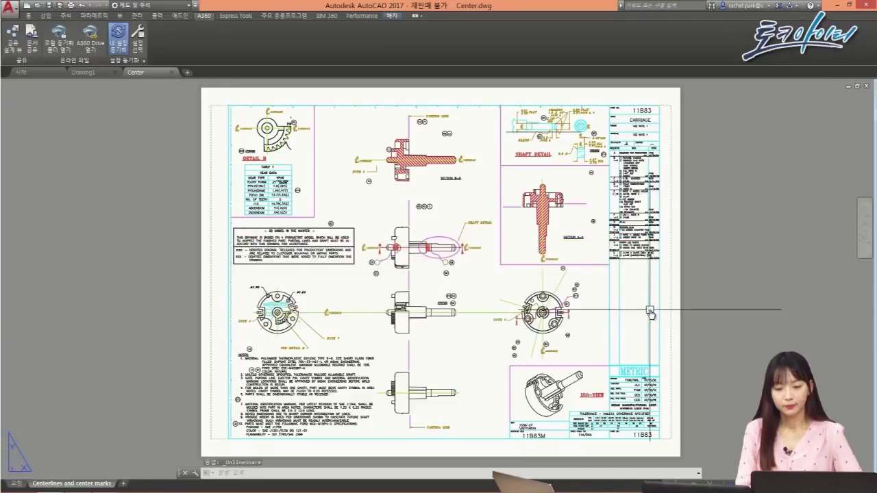
Step: Open the locally synced A360 Drive folder, move its window right, and return to AutoCAD
left_click(60, 45)
left_click_drag(319, 144, 429, 137)
left_click(39, 8)
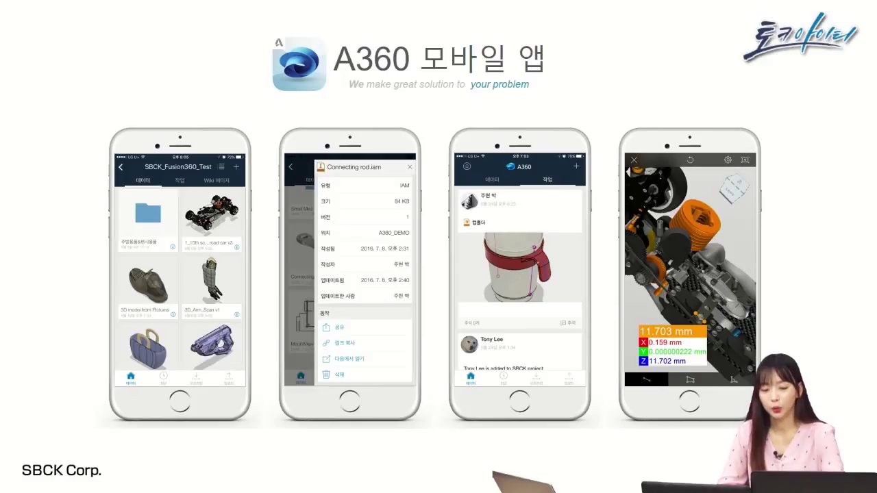
Step: Advance to the A360 분류 slide comparing Fusion Team and BIM 360 Team
key("Right")
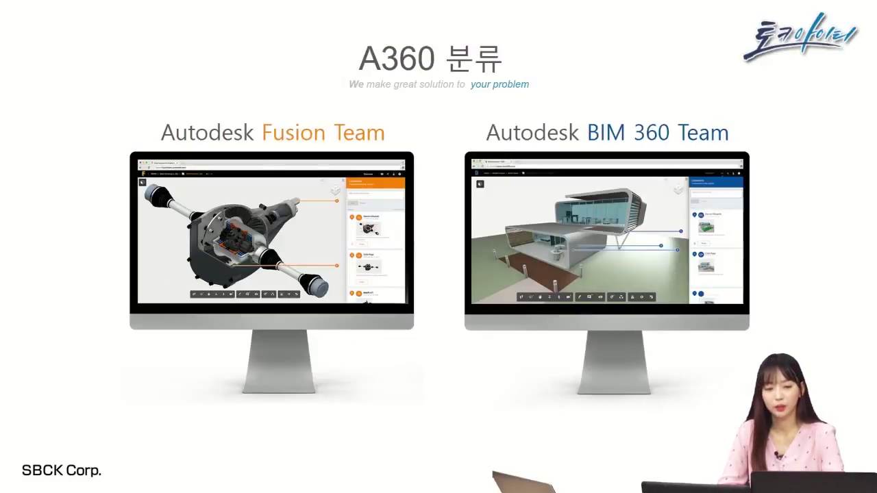